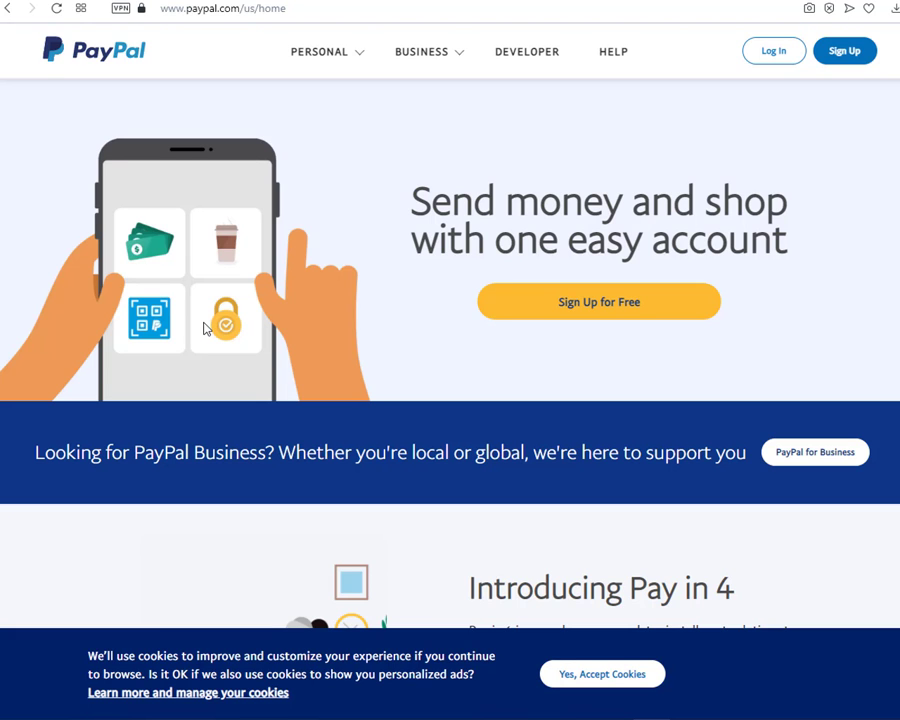
Begin PayPal sign-up and continue with Personal Account selected.
{"action": "left_click", "coordinate": [838, 55]}
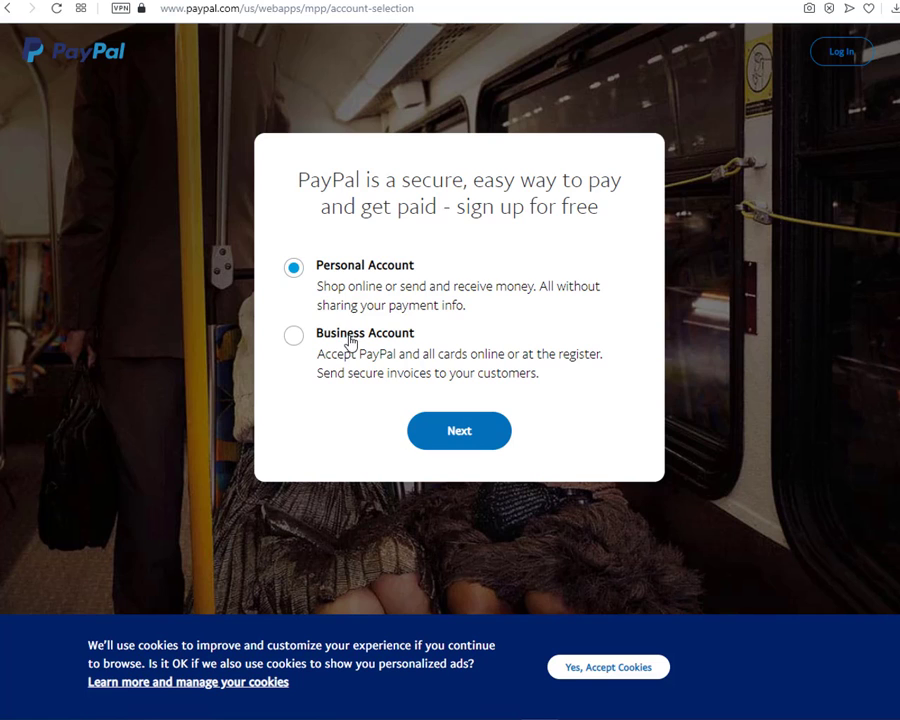
{"action": "left_click", "coordinate": [457, 441]}
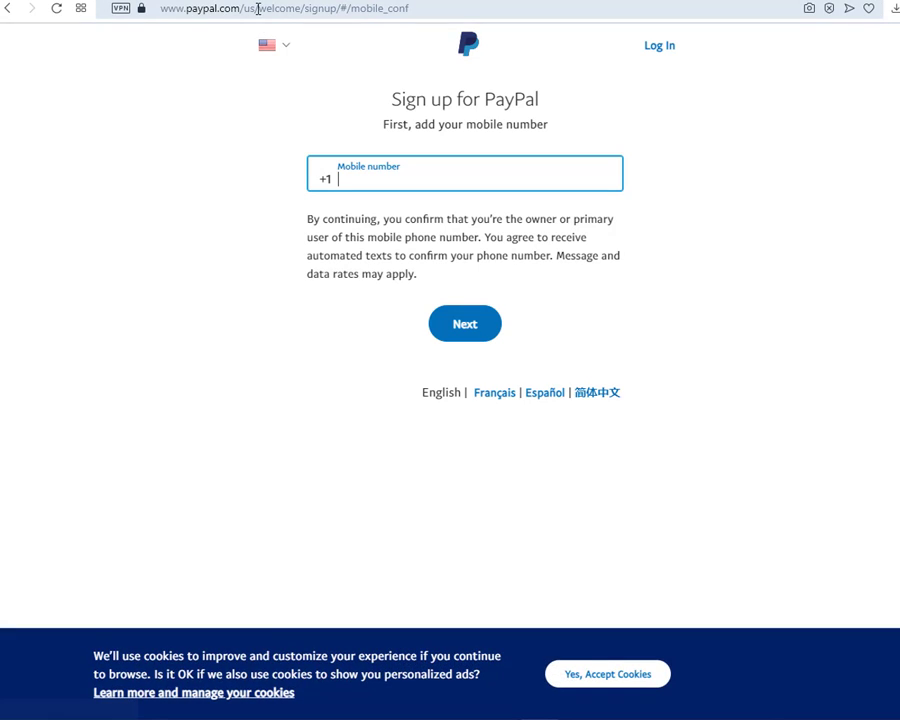
Replace us with cy in the signup address to load the Cyprus signup page.
{"action": "left_click", "coordinate": [257, 9]}
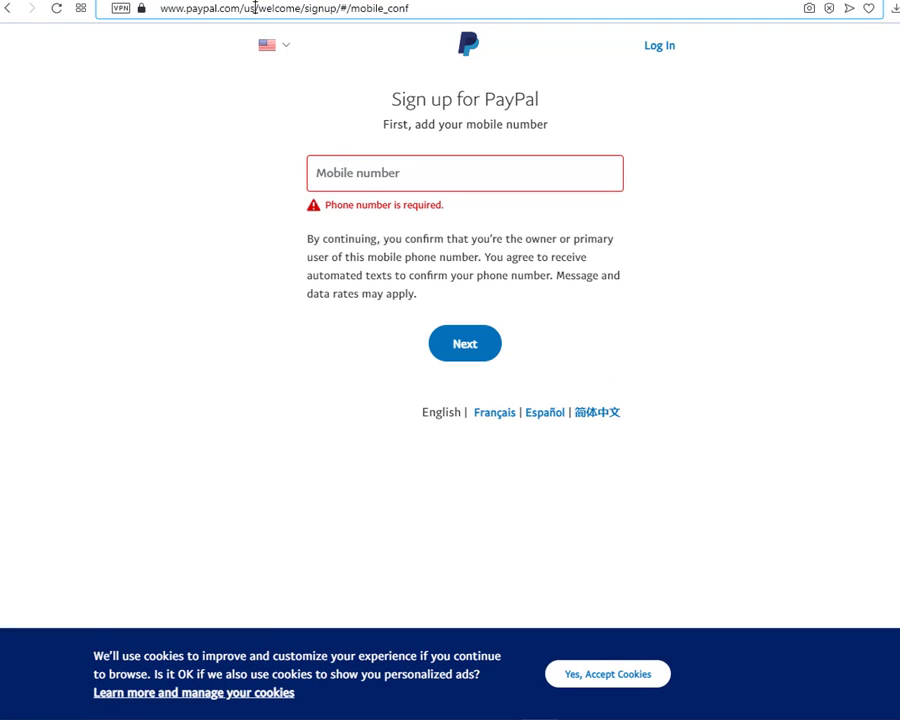
{"action": "double_click", "coordinate": [254, 9]}
{"action": "type", "text": "cy"}
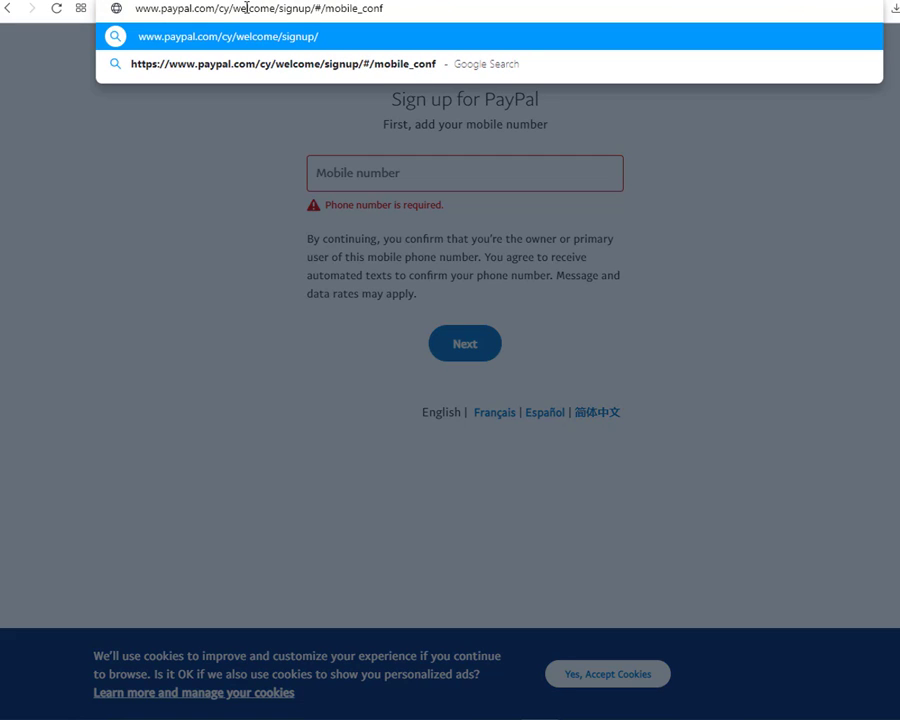
{"action": "key", "text": "Return"}
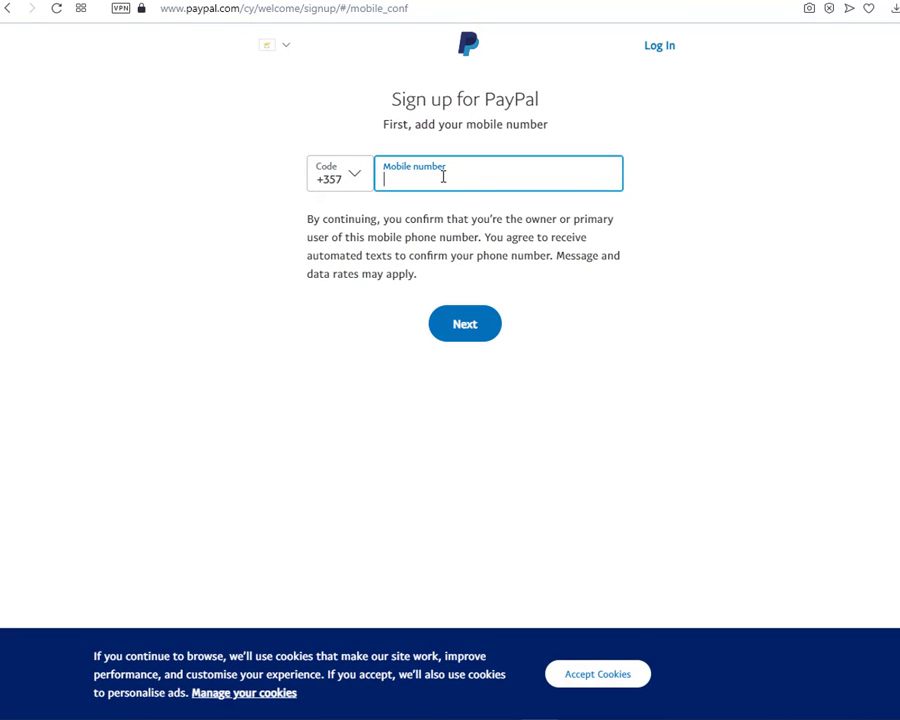
Delete the cy country code from the address and browse the phone country-code list.
{"action": "left_click", "coordinate": [255, 8]}
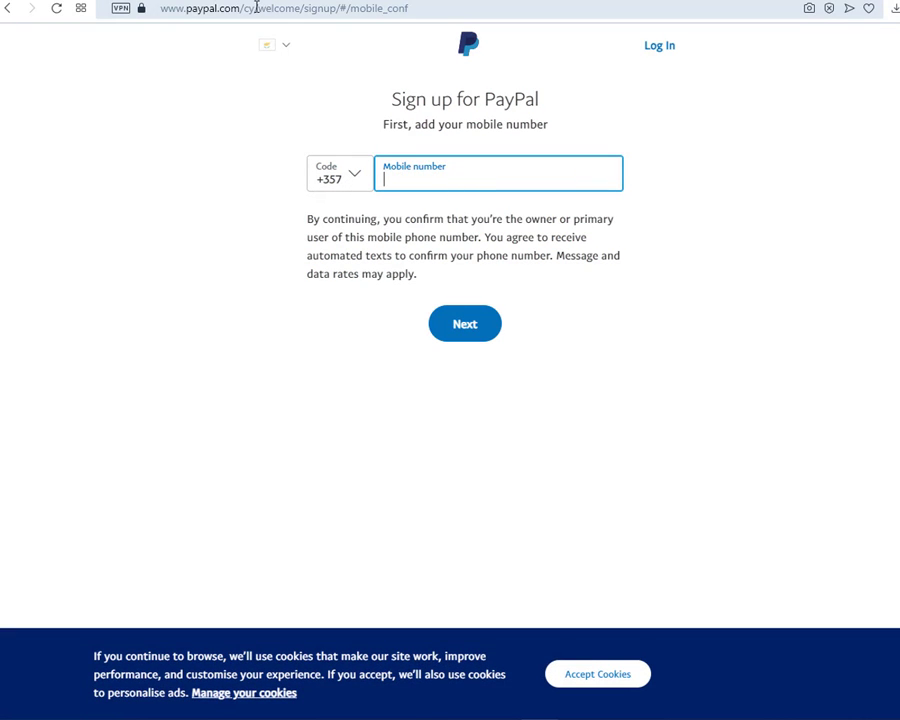
{"action": "left_click_drag", "start_coordinate": [255, 8], "coordinate": [244, 8]}
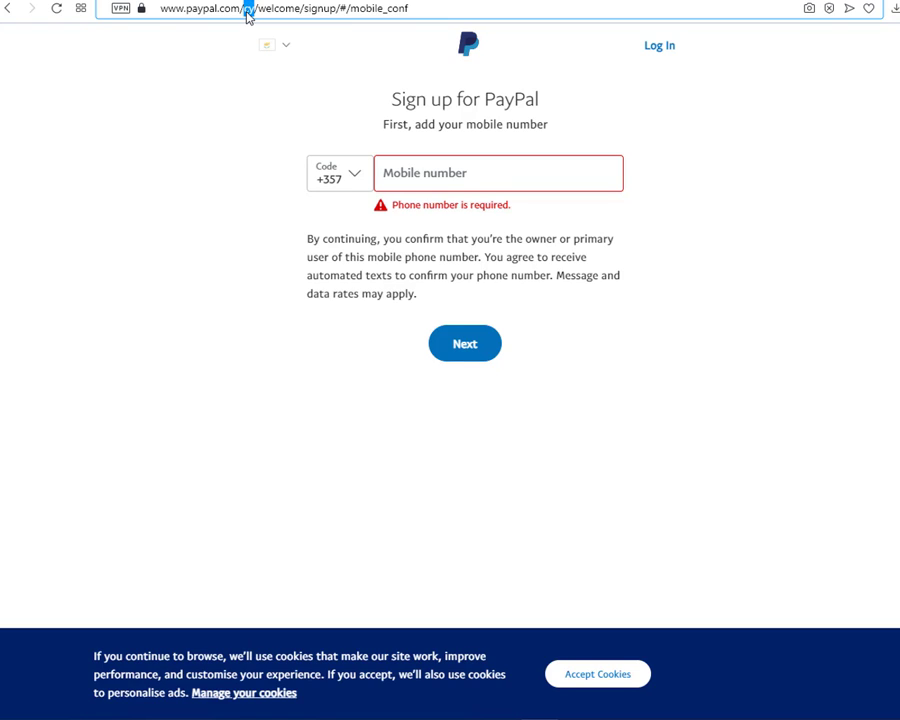
{"action": "key", "text": "BackSpace"}
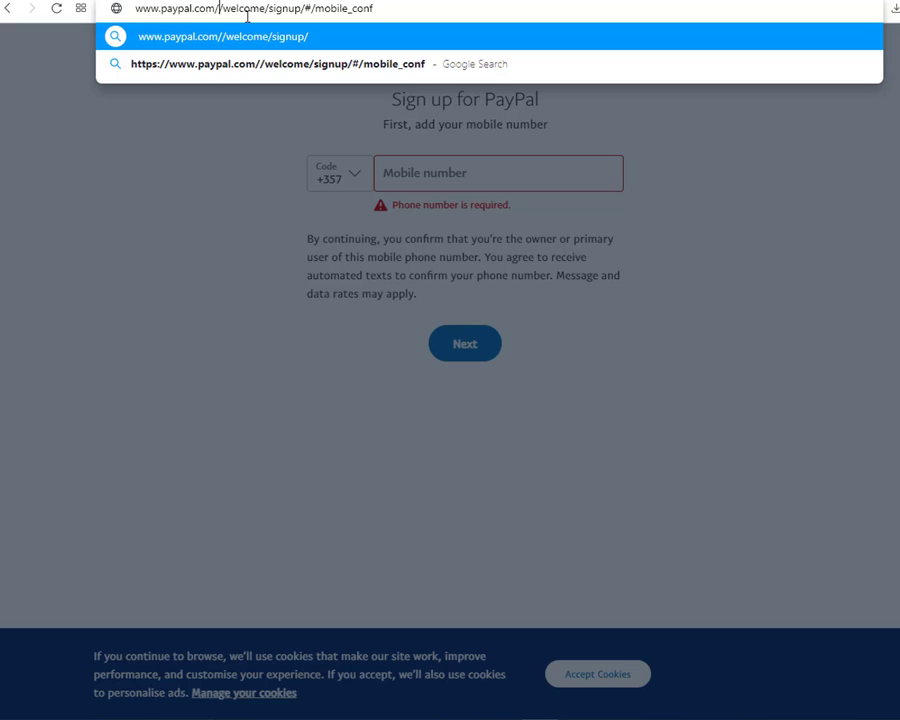
{"action": "left_click", "coordinate": [204, 169]}
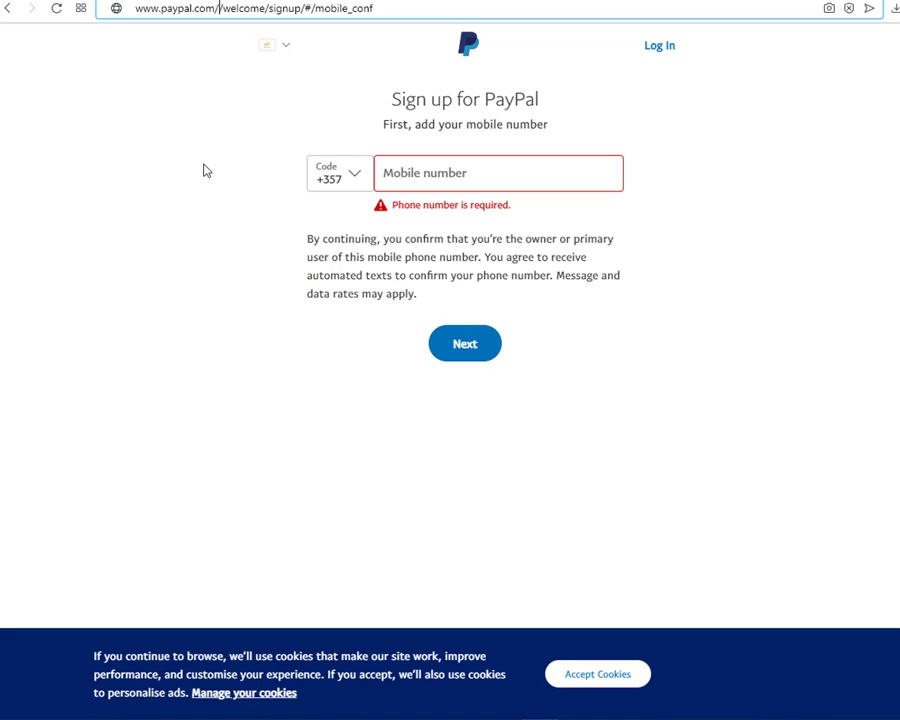
{"action": "left_click", "coordinate": [358, 181]}
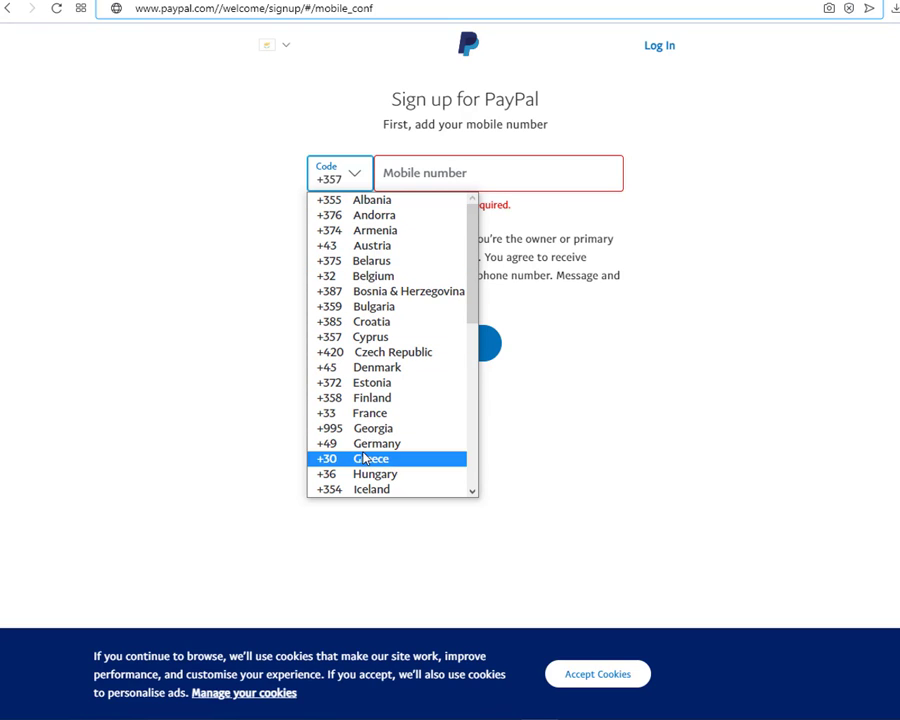
{"action": "scroll", "coordinate": [366, 450], "scroll_direction": "down", "scroll_amount": 3}
{"action": "scroll", "coordinate": [366, 450], "scroll_direction": "down", "scroll_amount": 2}
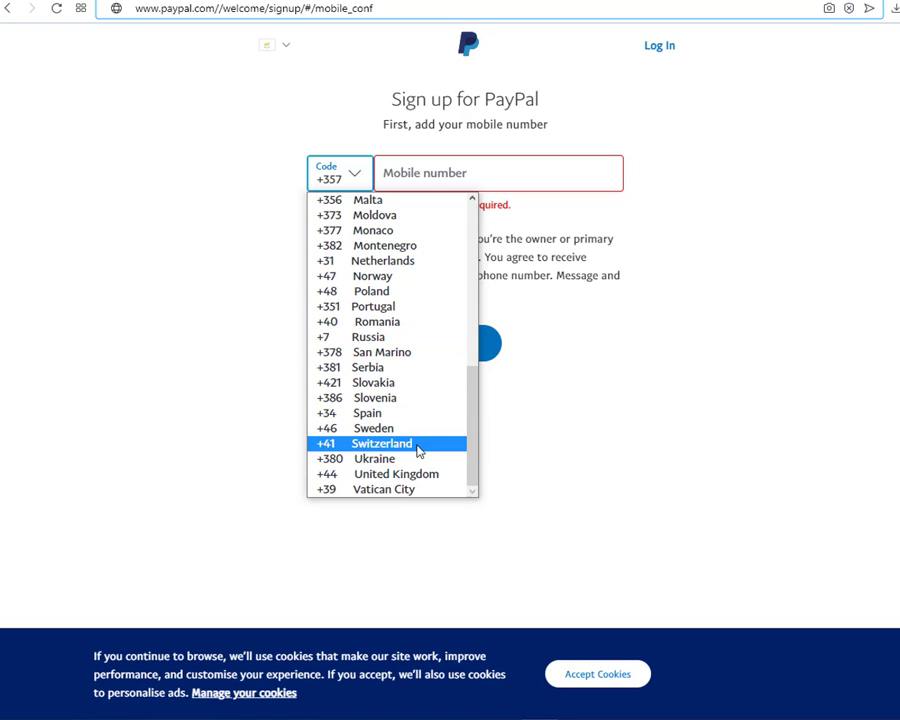
{"action": "scroll", "coordinate": [410, 446], "scroll_direction": "up", "scroll_amount": 5}
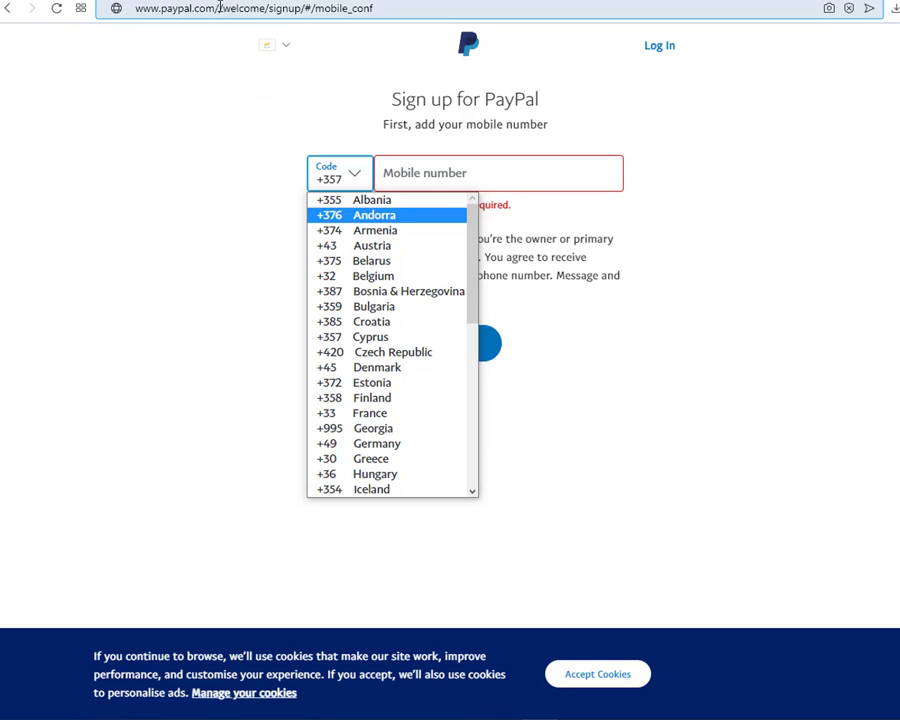
Insert my/ after paypal.com/ to load paypal.com/my/welcome/signup.
{"action": "left_click", "coordinate": [220, 8]}
{"action": "left_click", "coordinate": [223, 8]}
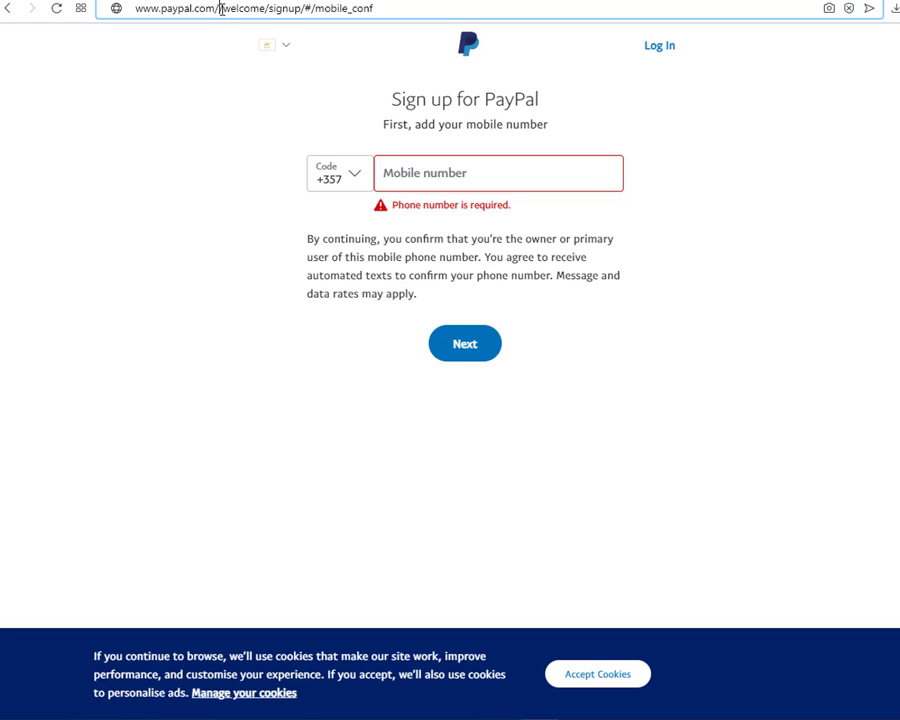
{"action": "type", "text": "my/"}
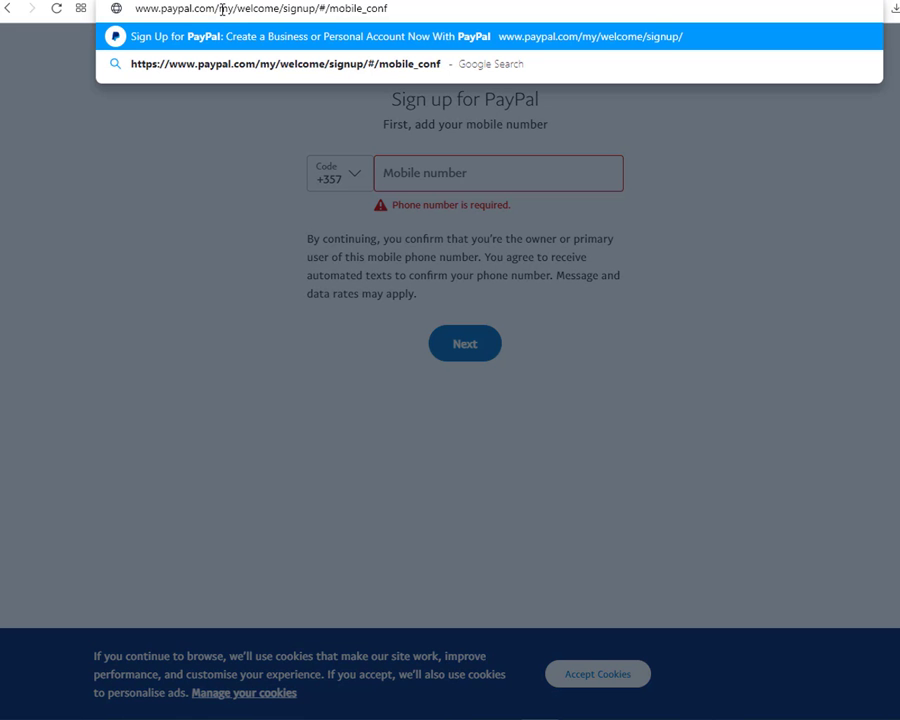
{"action": "key", "text": "Return"}
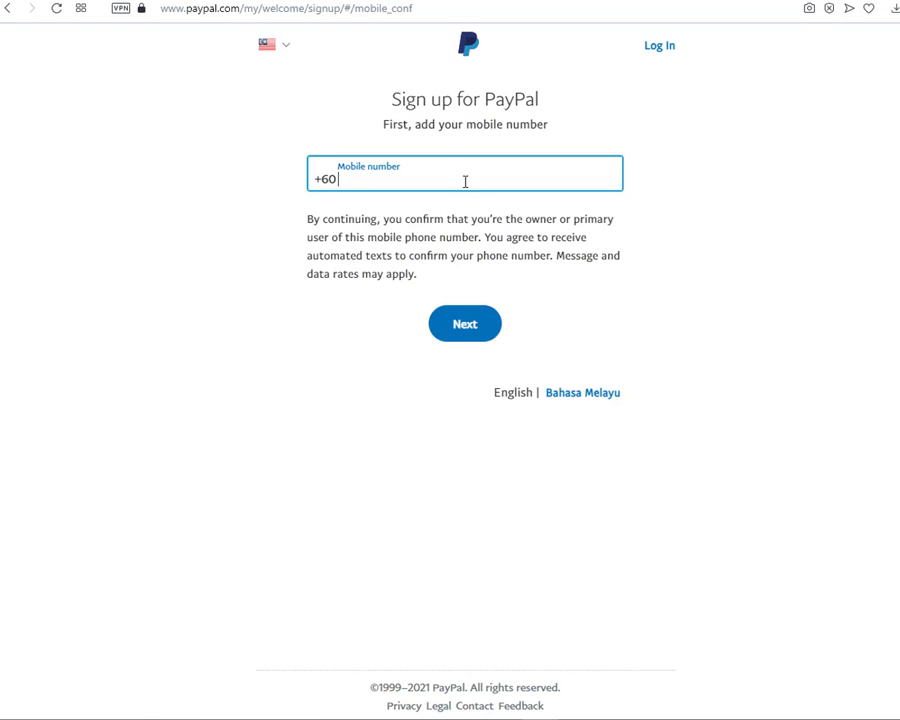
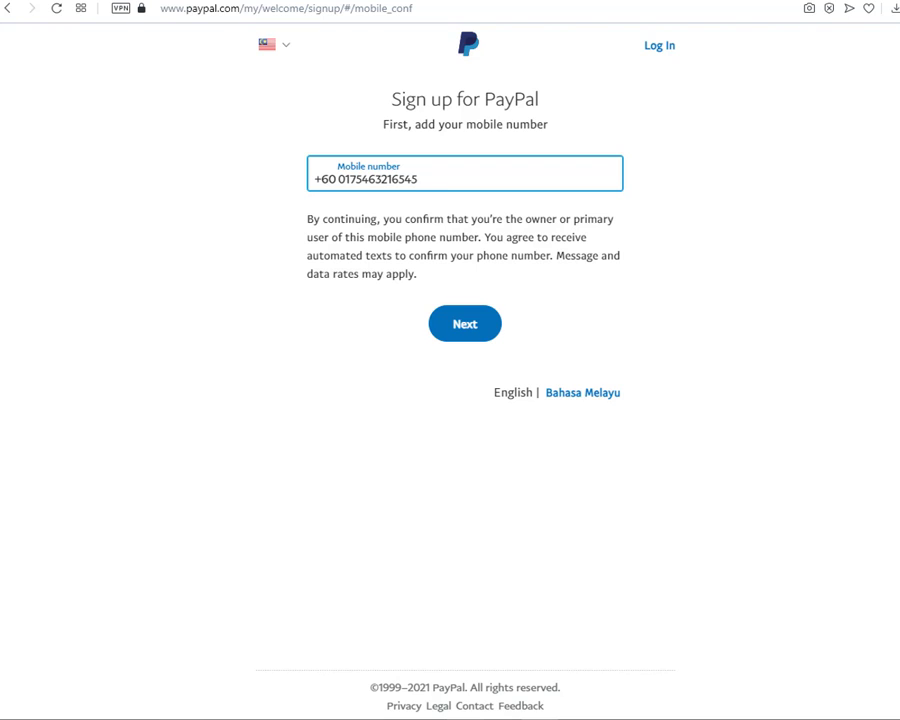
In a new tab, search Google for paypal and reach PayPal's sign-in form.
{"action": "left_click", "coordinate": [128, 6]}
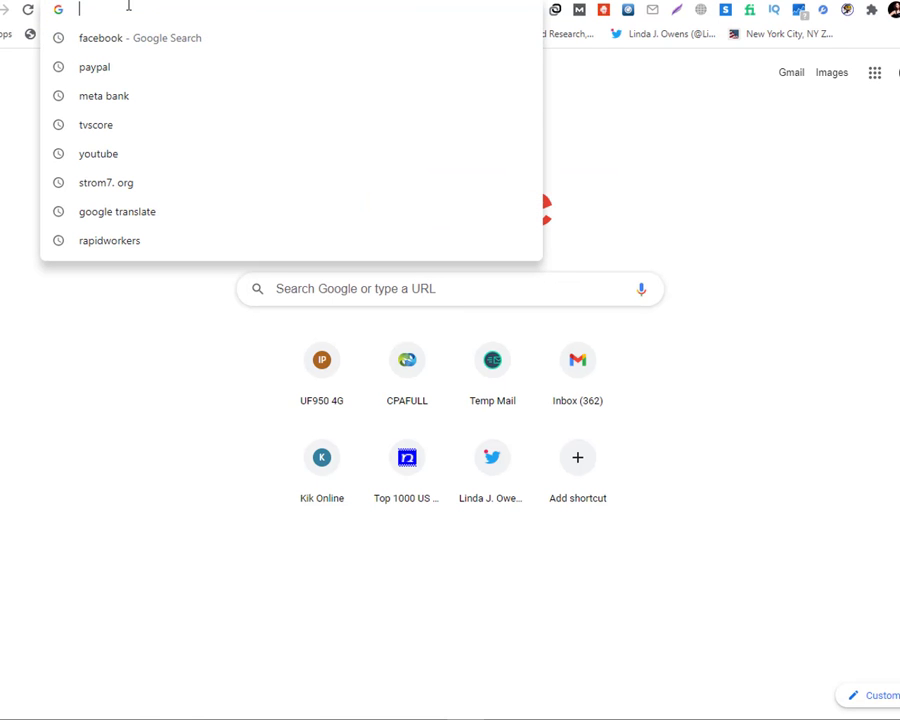
{"action": "type", "text": "paypal"}
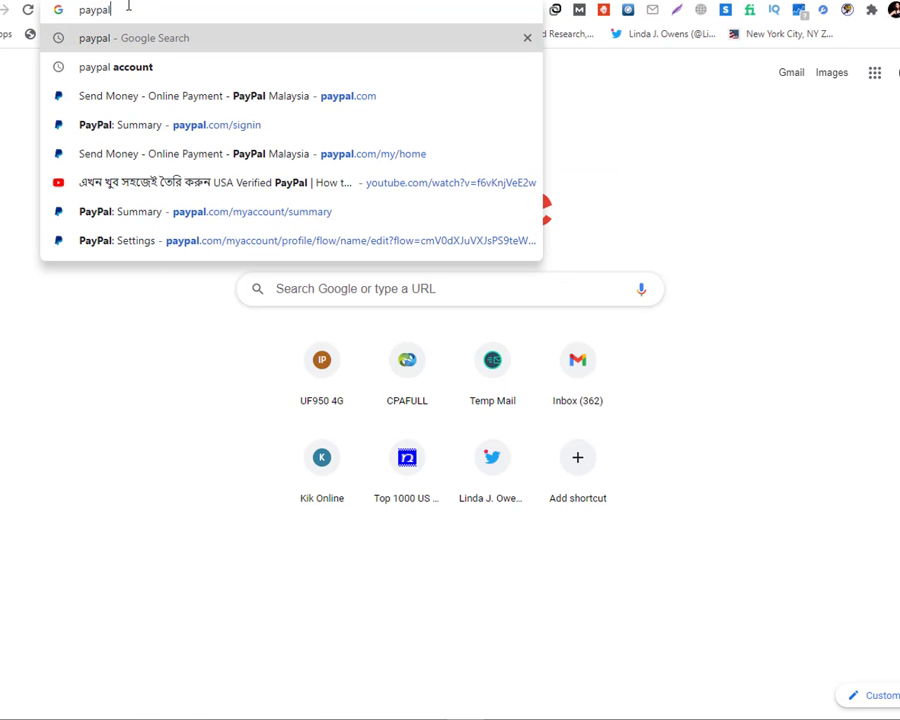
{"action": "left_click", "coordinate": [128, 76]}
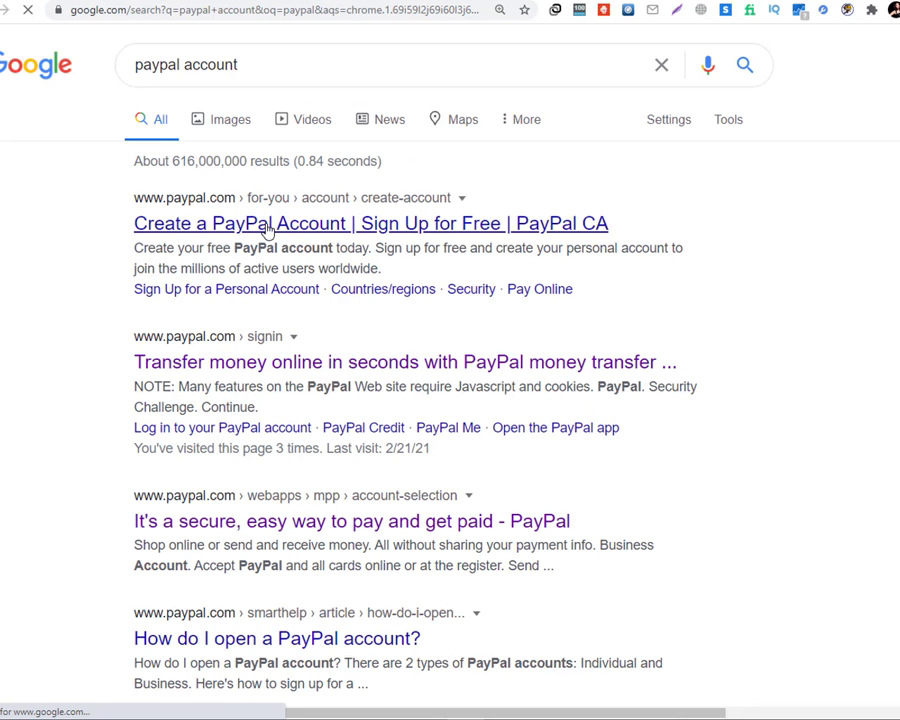
{"action": "left_click", "coordinate": [268, 224]}
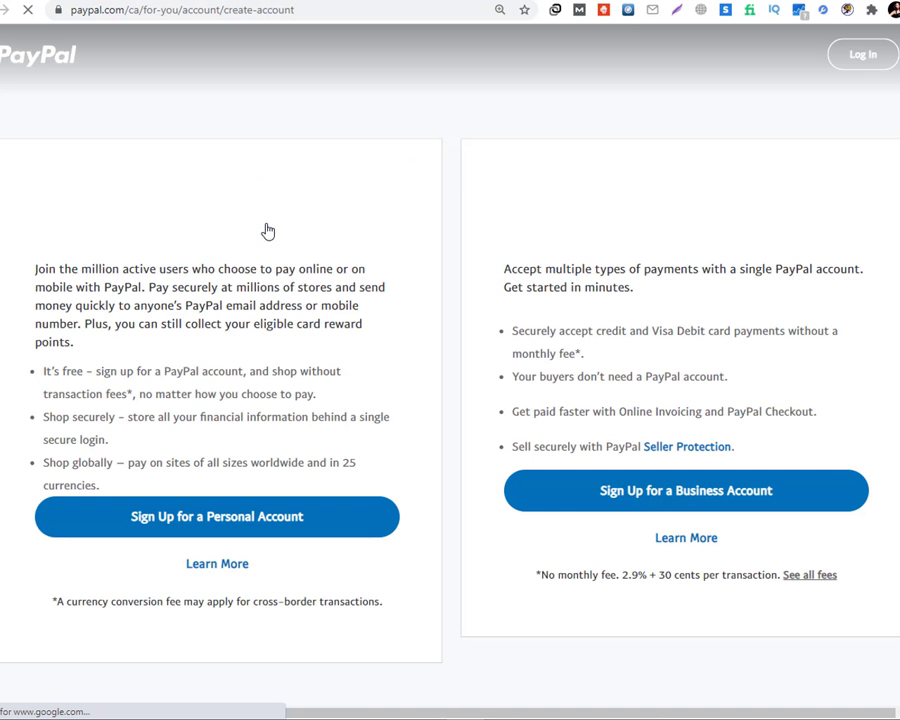
{"action": "left_click", "coordinate": [866, 58]}
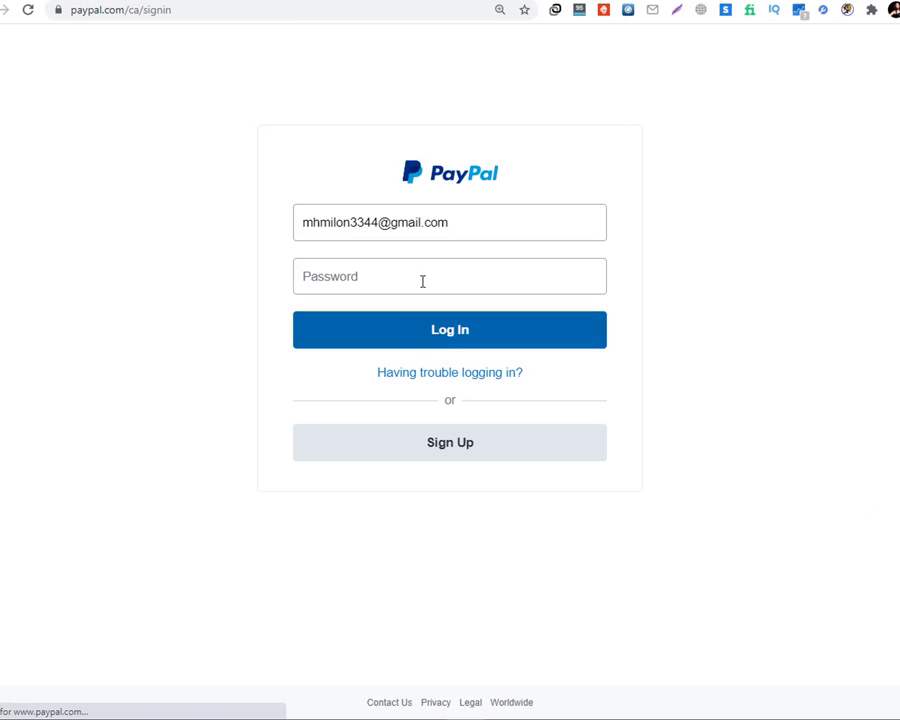
Enter the account password, submit, and retype it after the incorrect-information error.
{"action": "left_click", "coordinate": [422, 279]}
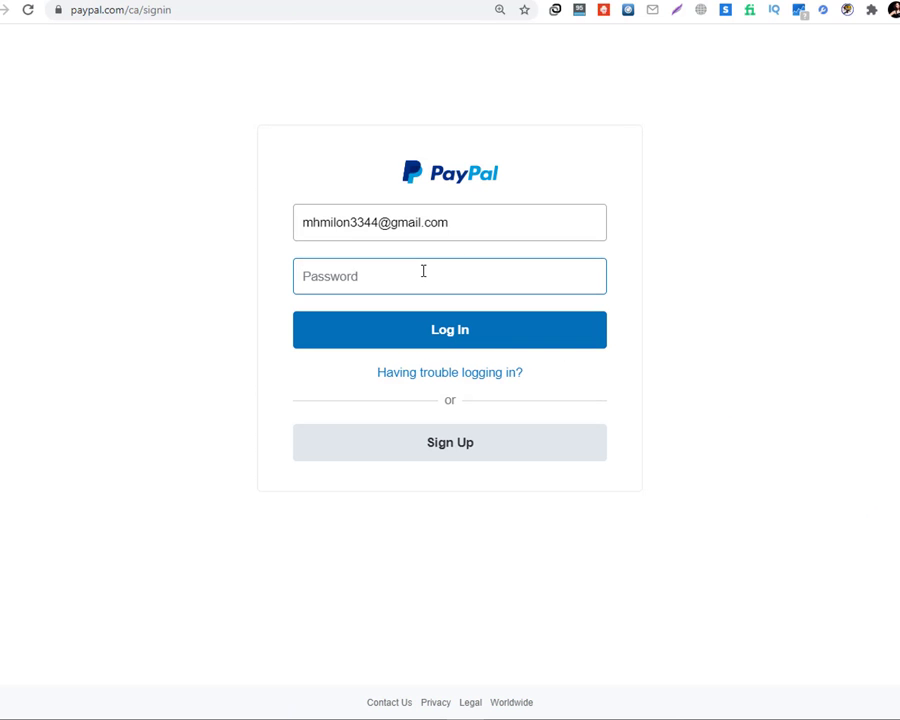
{"action": "type", "text": "•••"}
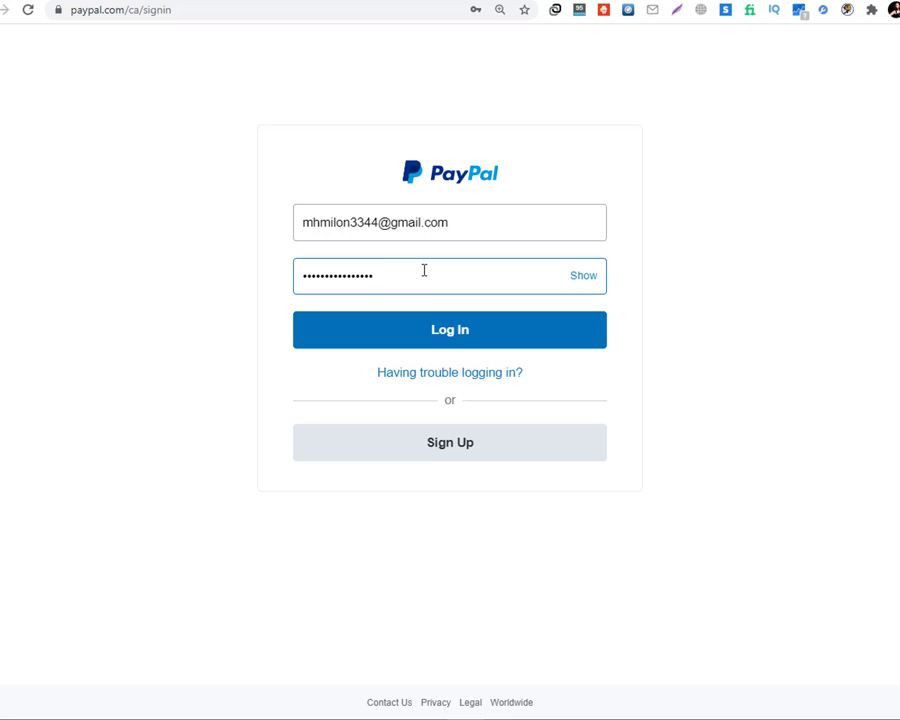
{"action": "left_click", "coordinate": [430, 329]}
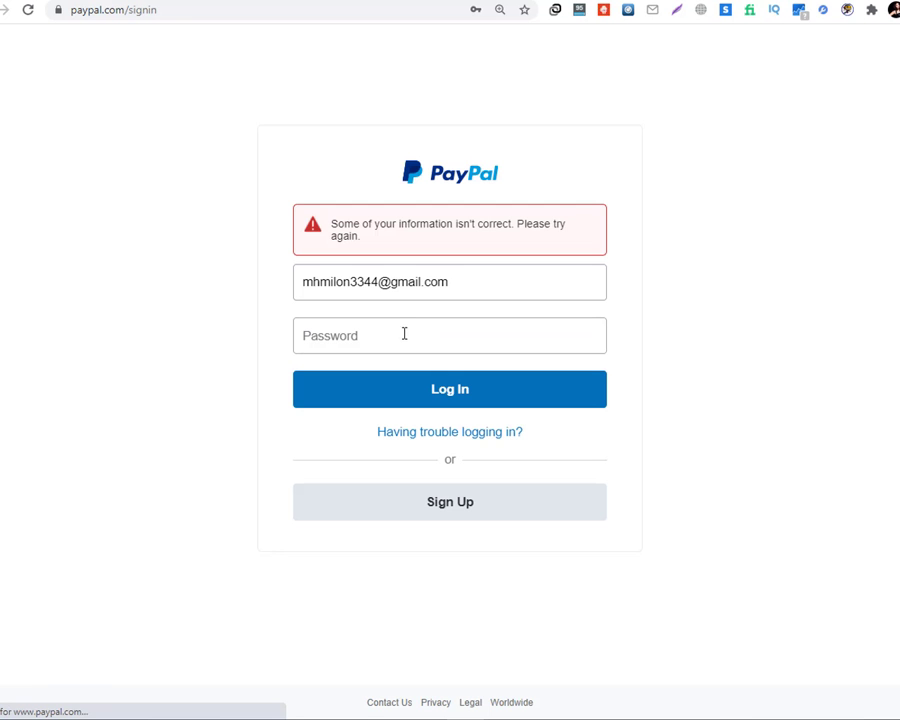
{"action": "left_click", "coordinate": [373, 335]}
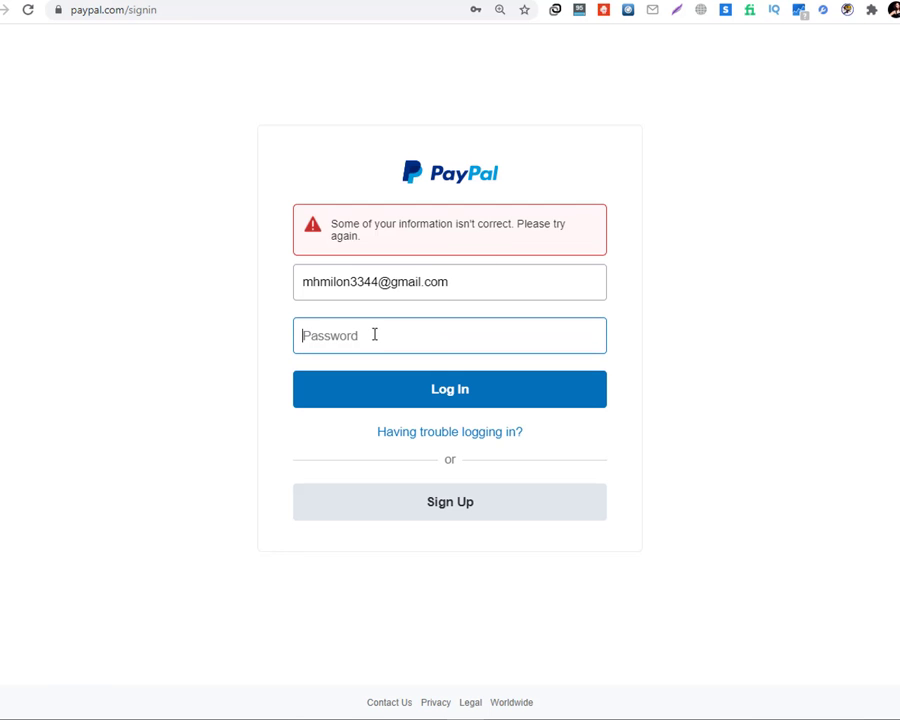
{"action": "type", "text": "••••••"}
Log in and view the Summary page showing the RM0.00 balance.
{"action": "left_click", "coordinate": [442, 401]}
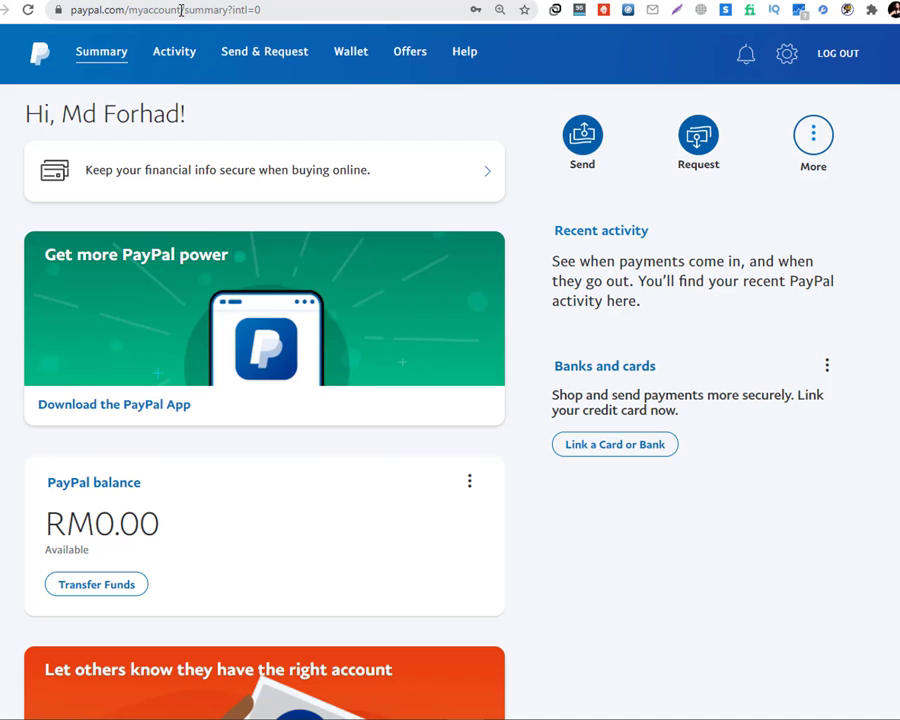
{"action": "scroll", "coordinate": [140, 460], "scroll_direction": "down", "scroll_amount": 3}
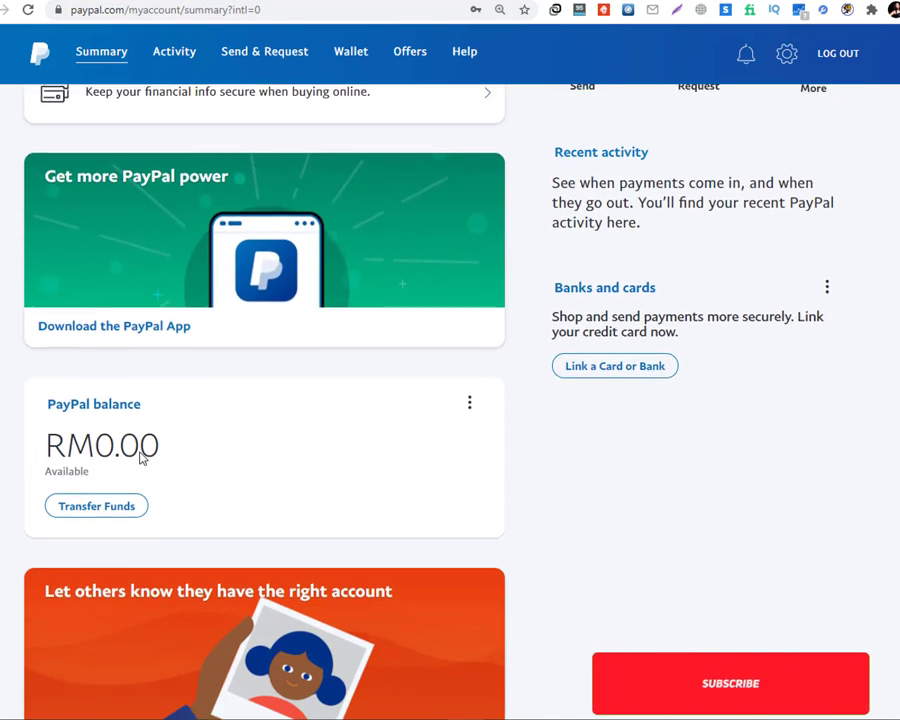
{"action": "scroll", "coordinate": [140, 457], "scroll_direction": "up", "scroll_amount": 3}
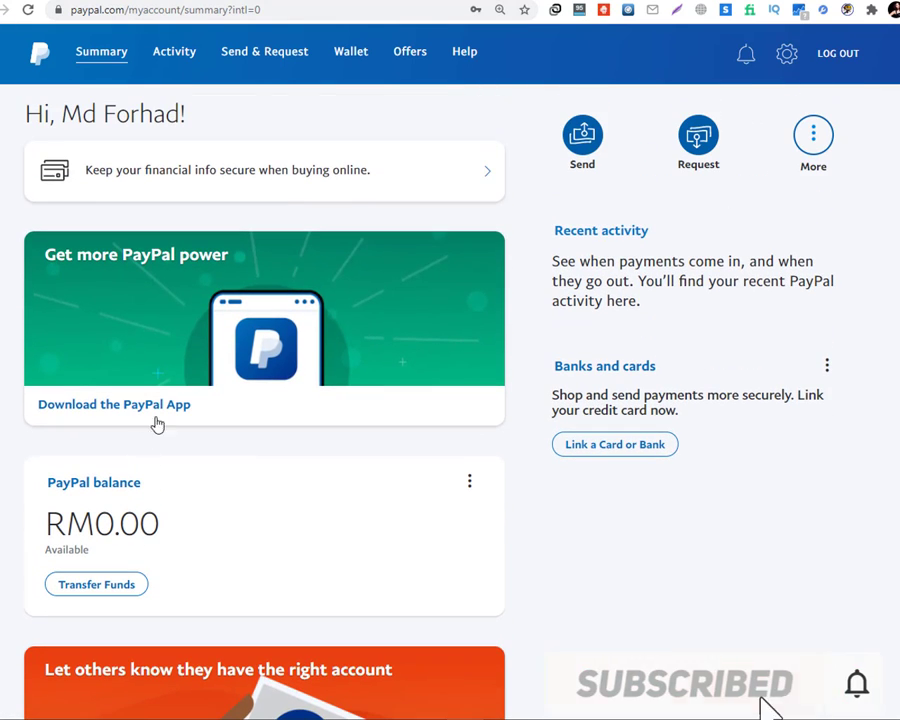
Reload Summary and open Activity, empty for 11/24/20 to 02/22/21.
{"action": "left_click", "coordinate": [81, 58]}
{"action": "scroll", "coordinate": [182, 262], "scroll_direction": "down", "scroll_amount": 6}
{"action": "scroll", "coordinate": [182, 260], "scroll_direction": "up", "scroll_amount": 6}
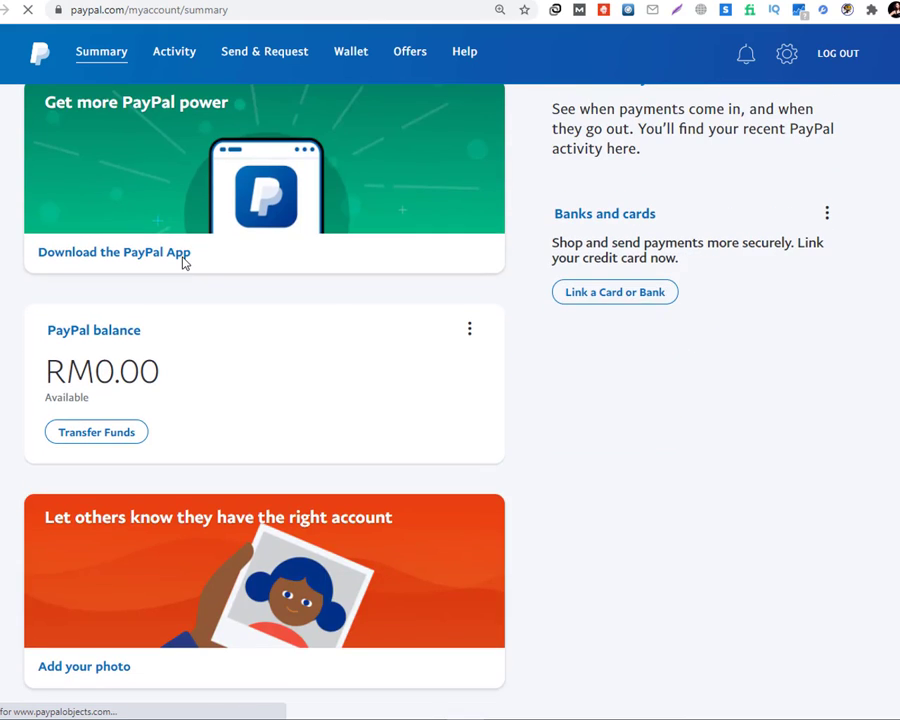
{"action": "scroll", "coordinate": [184, 256], "scroll_direction": "up", "scroll_amount": 1}
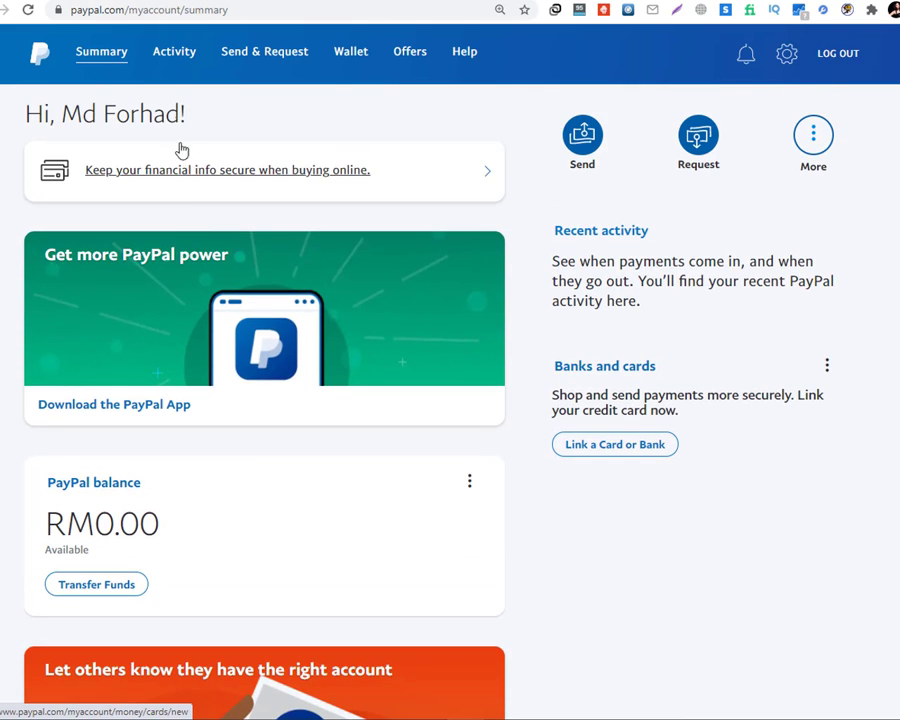
{"action": "left_click", "coordinate": [180, 64]}
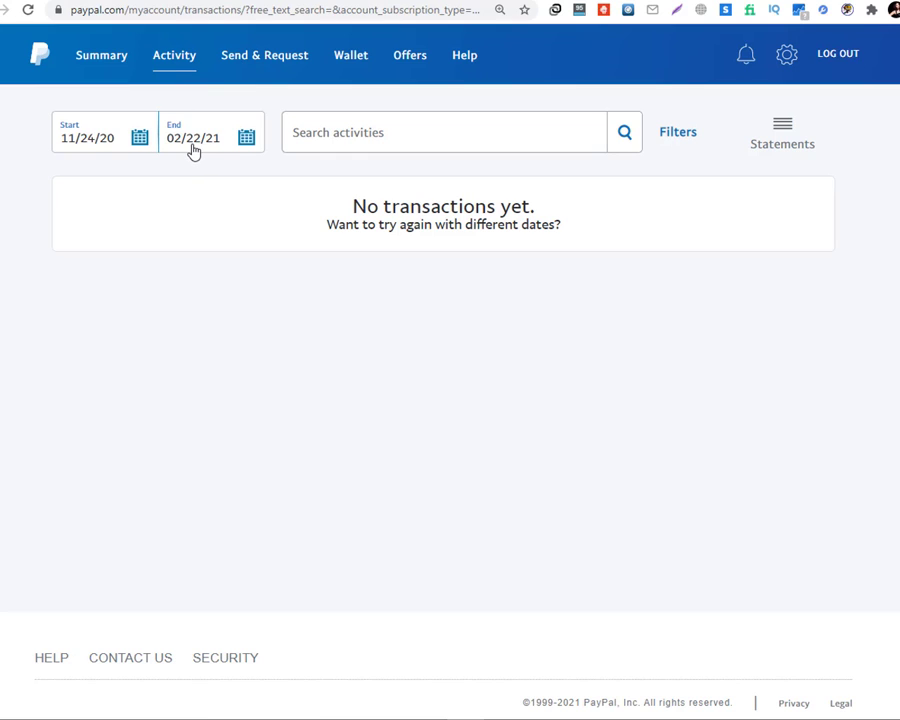
Look over Send & Request's Send and Request tabs, then view the Wallet's RM0.00 MYR and $0.00 USD.
{"action": "left_click", "coordinate": [264, 57]}
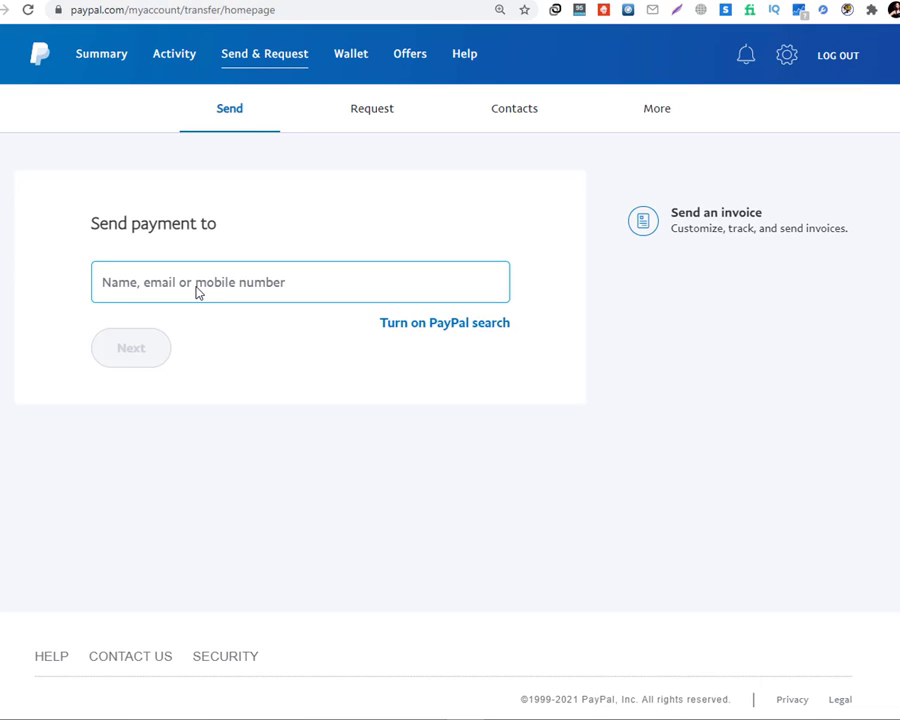
{"action": "left_click", "coordinate": [197, 291]}
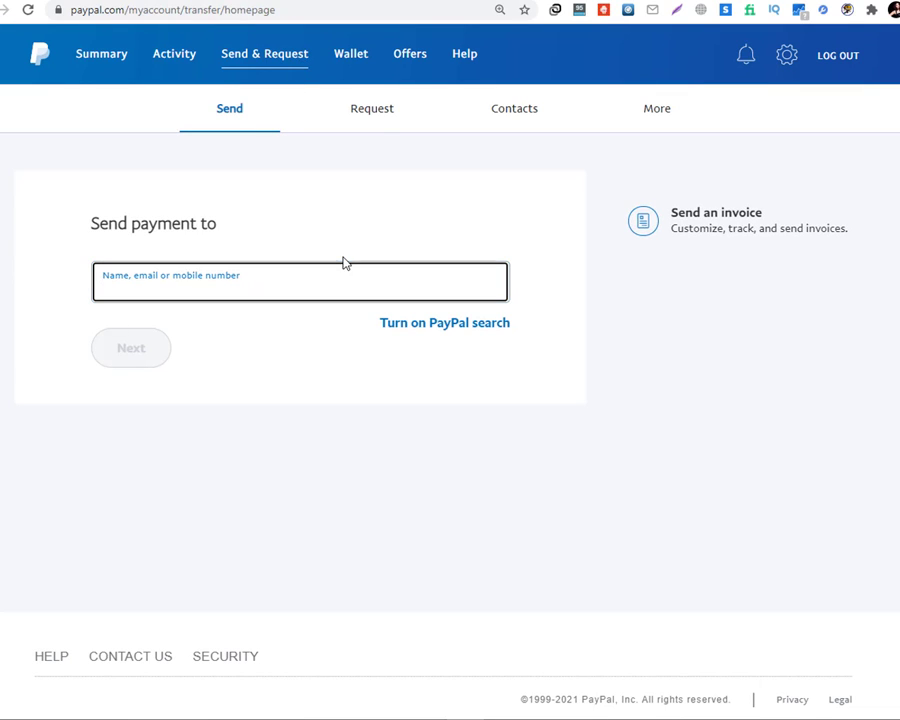
{"action": "left_click", "coordinate": [381, 113]}
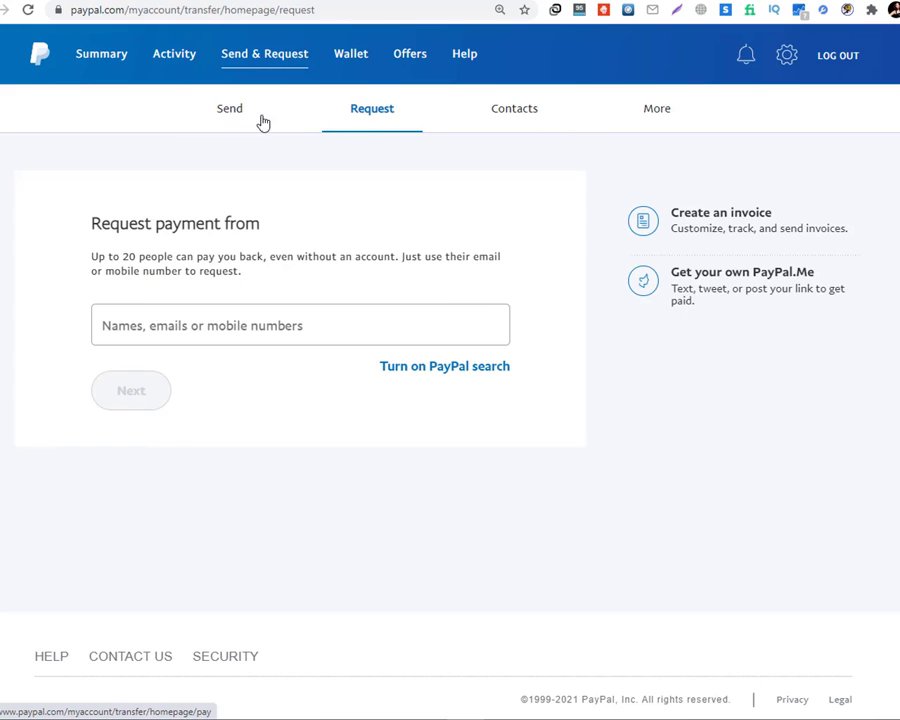
{"action": "left_click", "coordinate": [362, 57]}
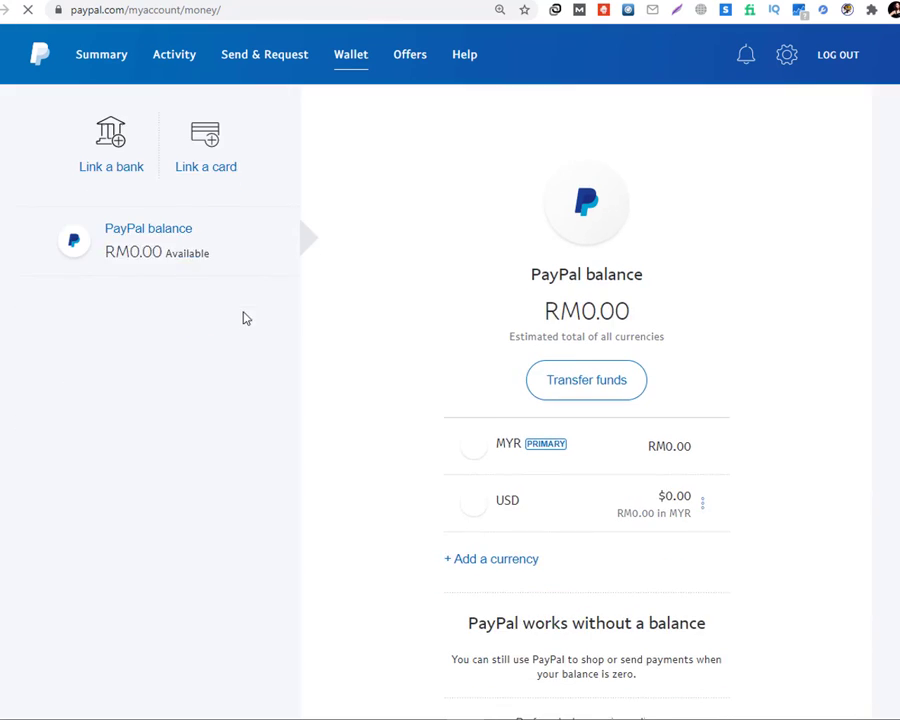
{"action": "scroll", "coordinate": [252, 320], "scroll_direction": "down", "scroll_amount": 5}
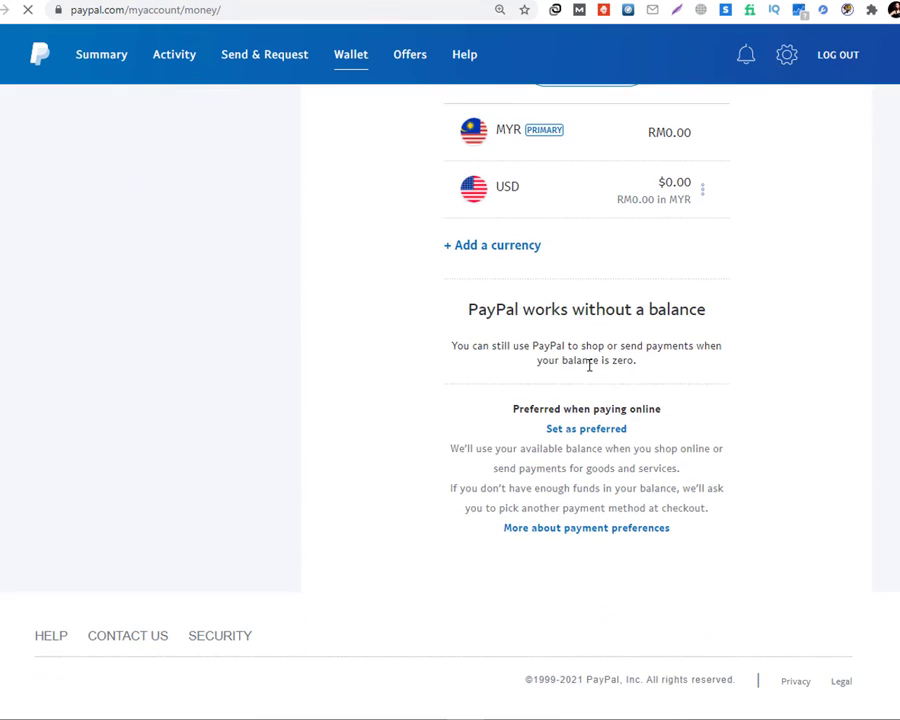
{"action": "scroll", "coordinate": [589, 365], "scroll_direction": "up", "scroll_amount": 4}
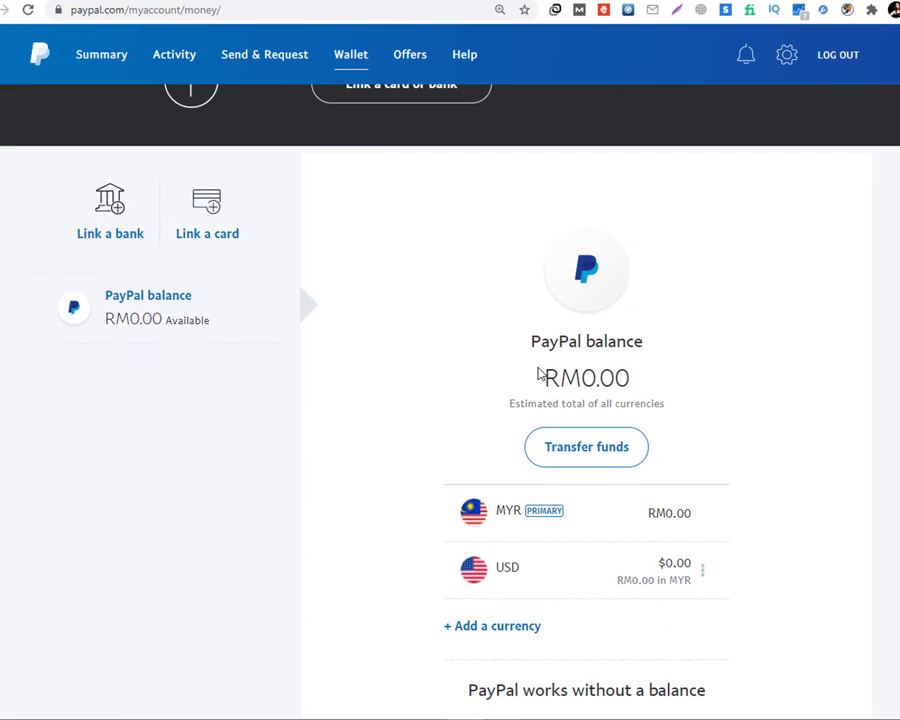
{"action": "scroll", "coordinate": [538, 374], "scroll_direction": "up", "scroll_amount": 2}
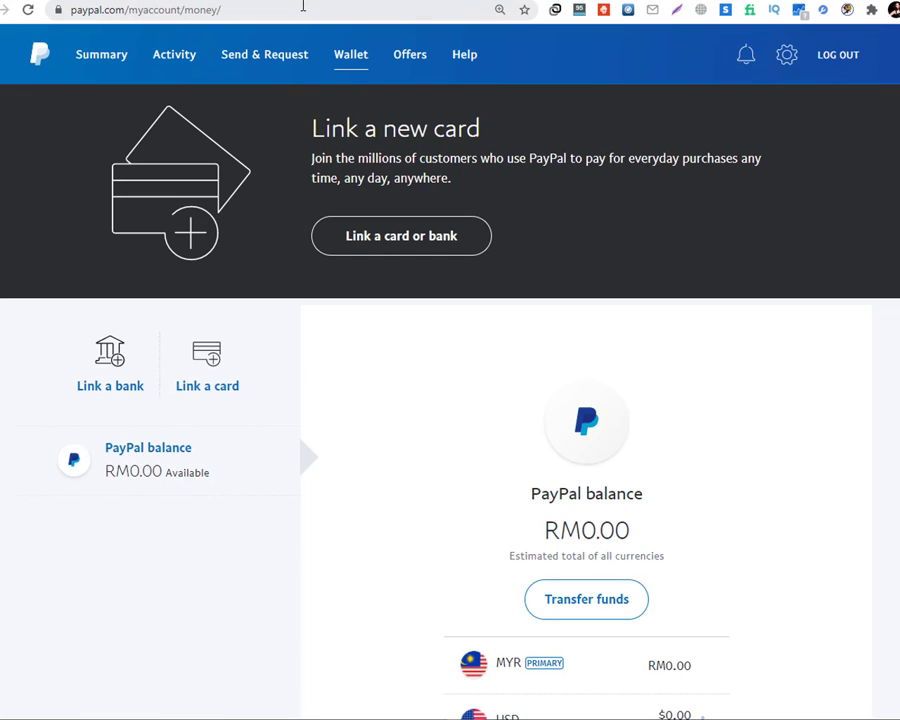
View the Offers page and PERSONAL menu, then return to the Malaysian PayPal home page.
{"action": "left_click", "coordinate": [407, 63]}
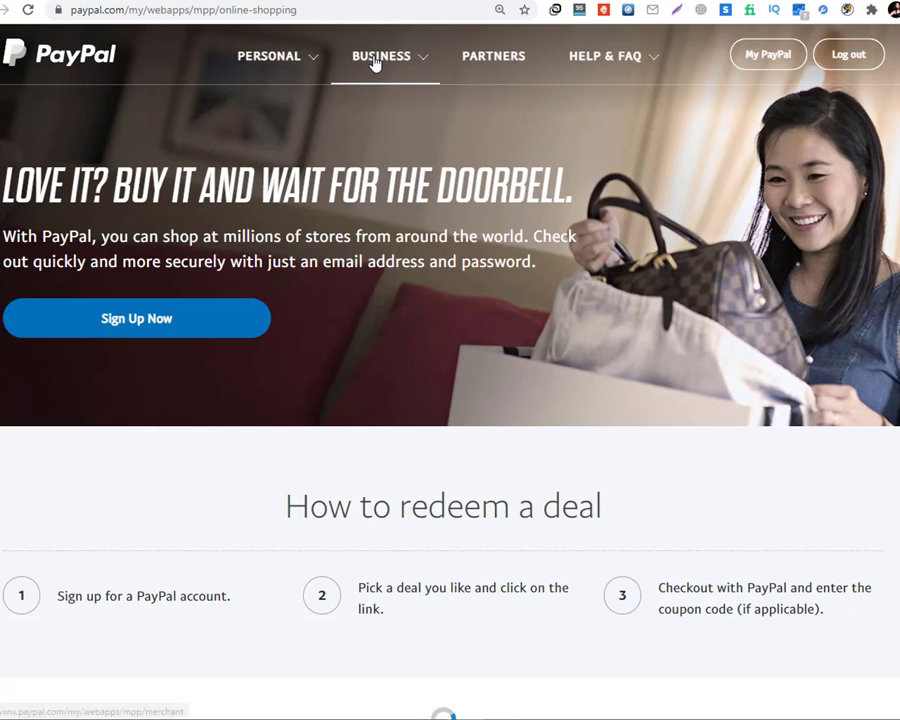
{"action": "left_click", "coordinate": [327, 68]}
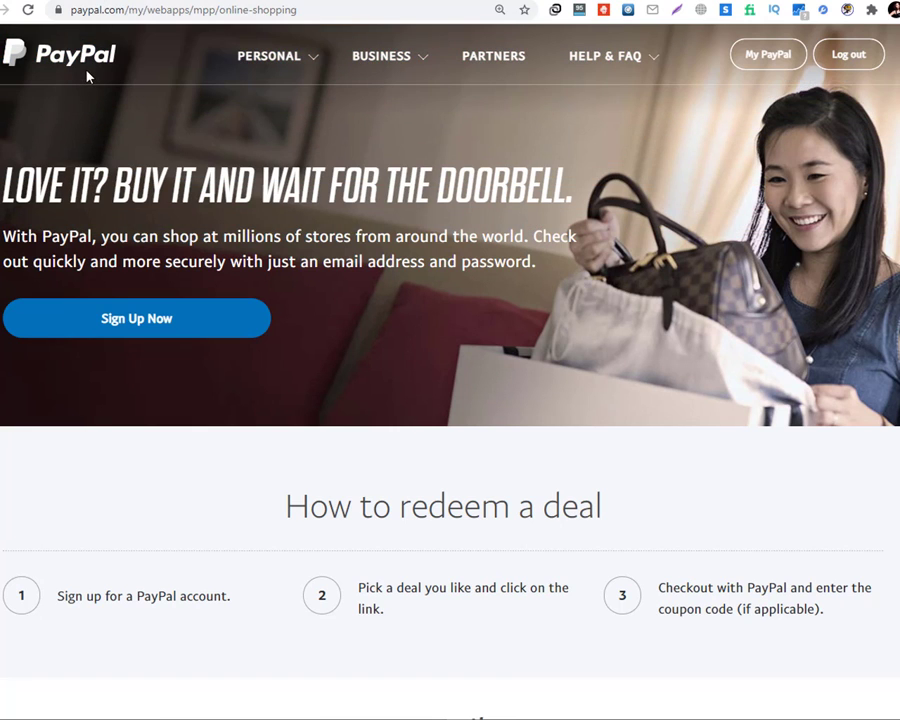
{"action": "left_click", "coordinate": [87, 62]}
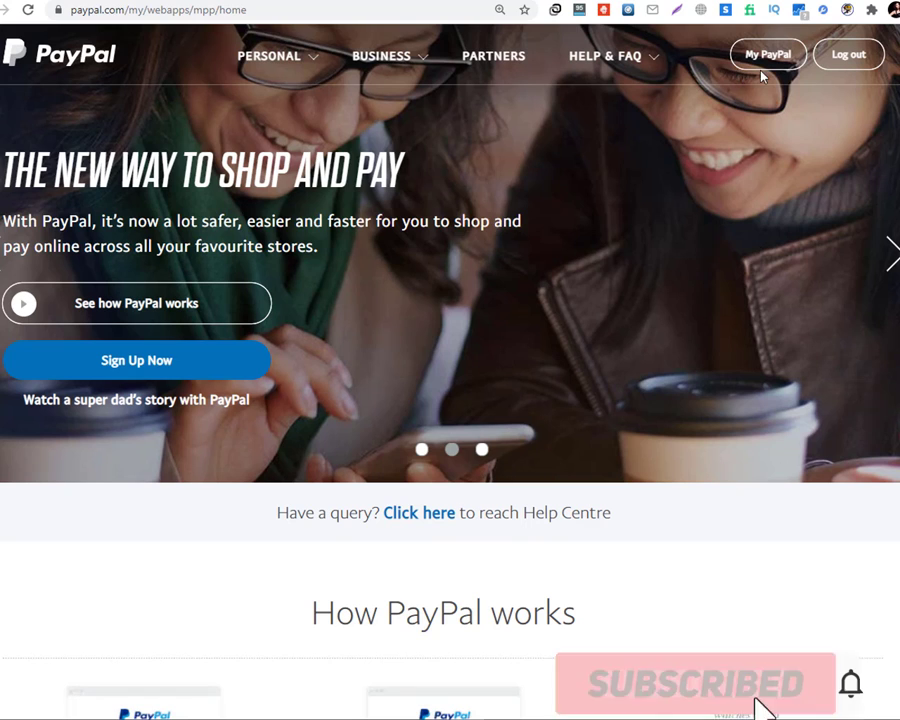
{"action": "mouse_move", "coordinate": [272, 57]}
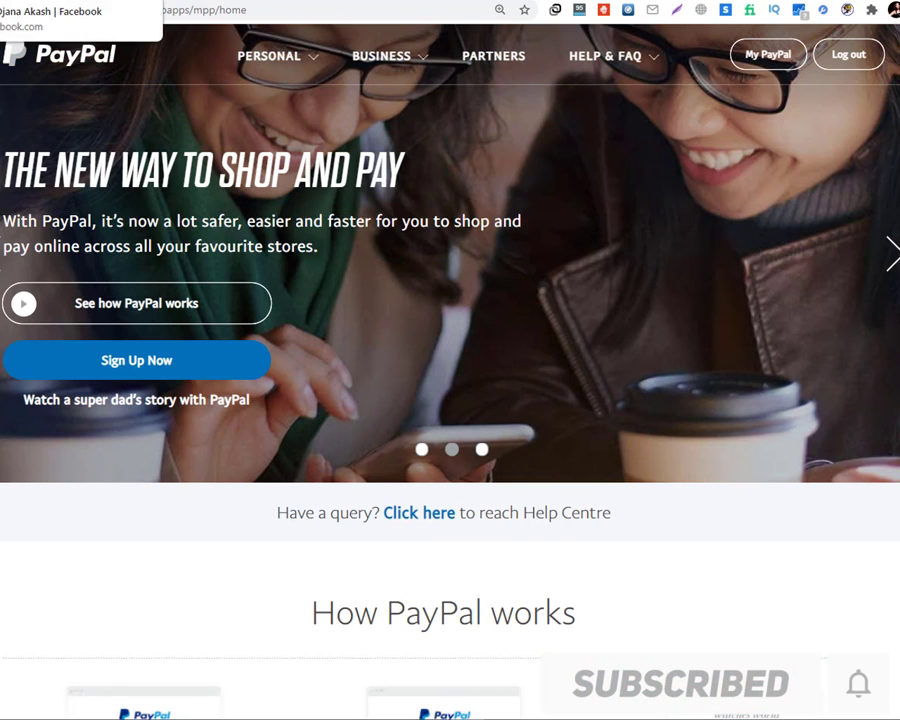